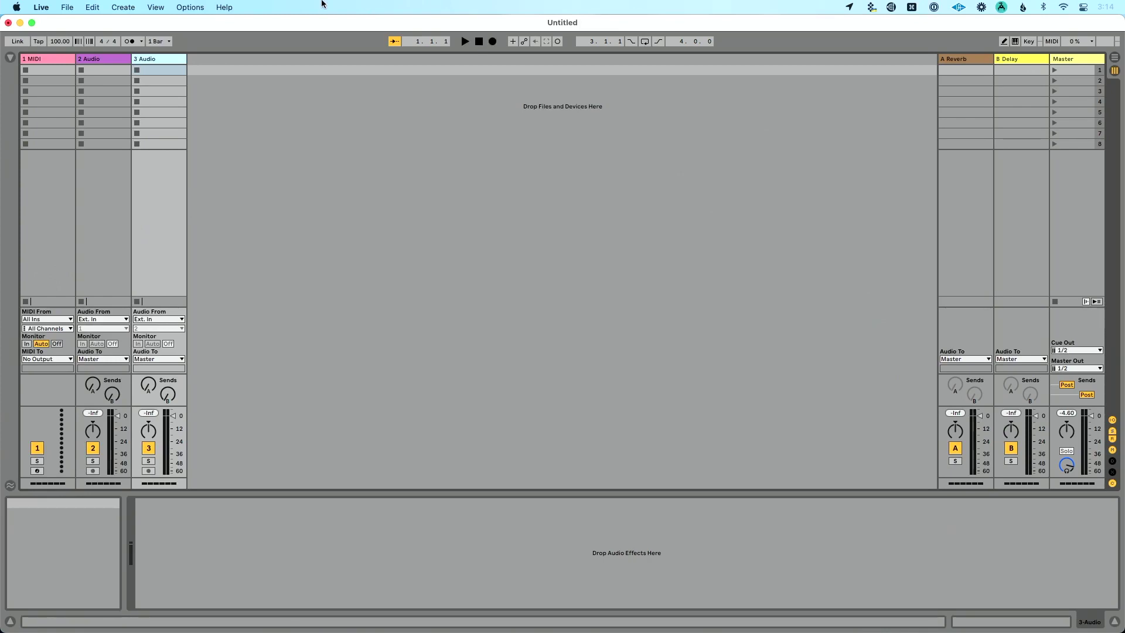
Step: Start a new Live Set without saving and select the MIDI and audio tracks 2–4
{"action": "key", "text": "super+n"}
{"action": "key", "text": "super+d"}
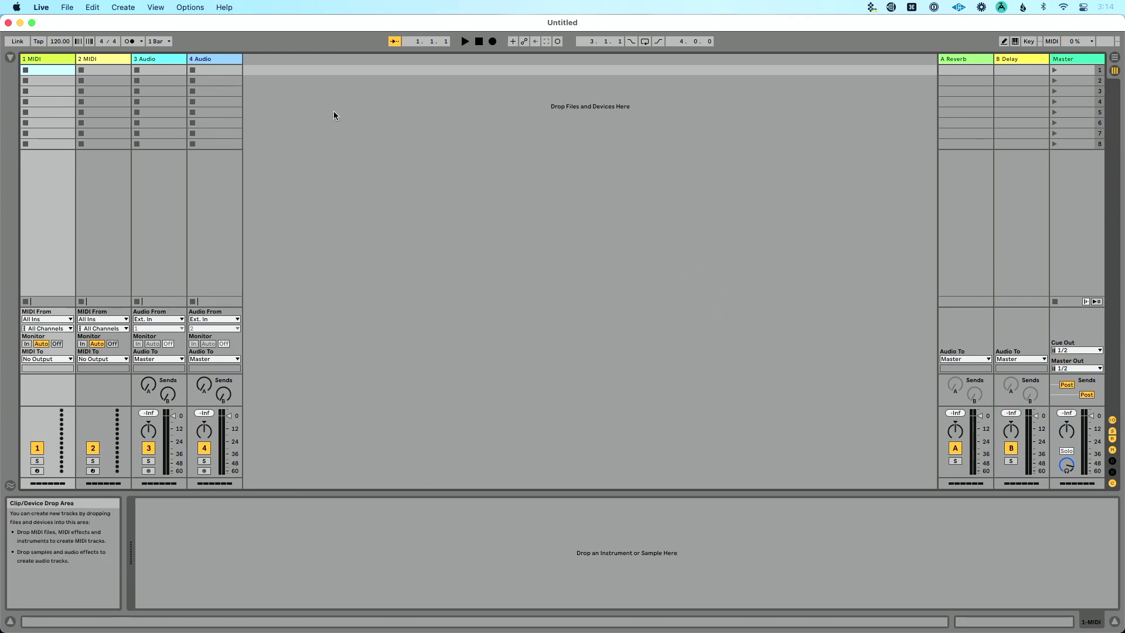
{"action": "left_click", "coordinate": [99, 59]}
{"action": "left_click", "coordinate": [159, 58]}
{"action": "left_click", "coordinate": [213, 58]}
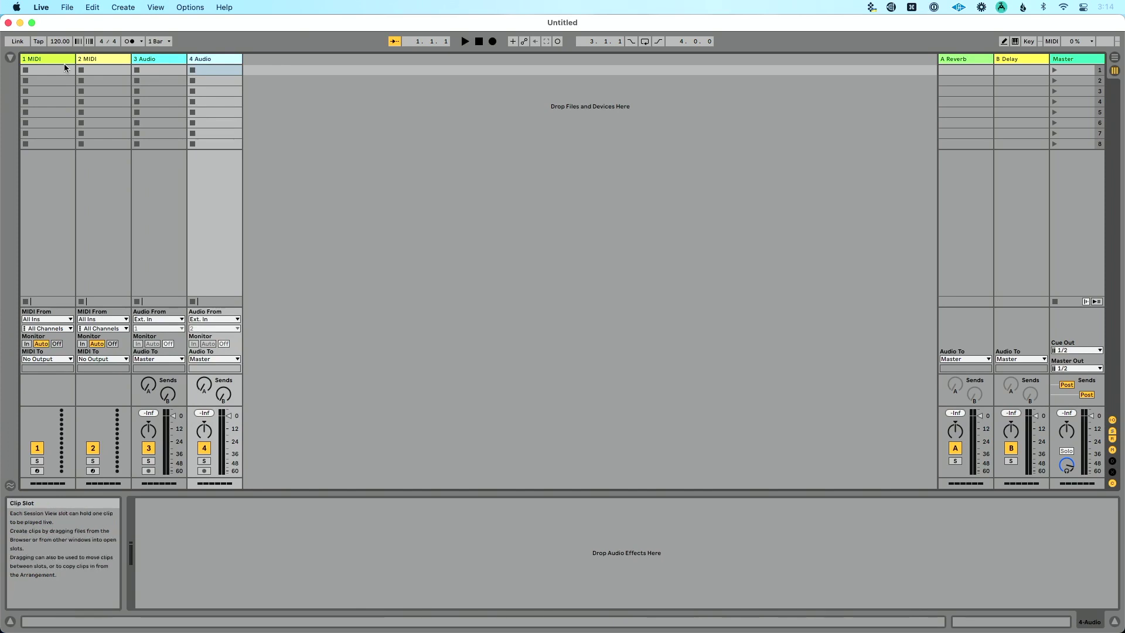
Step: Load 909 Core Kit on track 1 and Wavetable on track 2, then delete both audio tracks
{"action": "left_click", "coordinate": [13, 59]}
{"action": "left_click", "coordinate": [35, 128]}
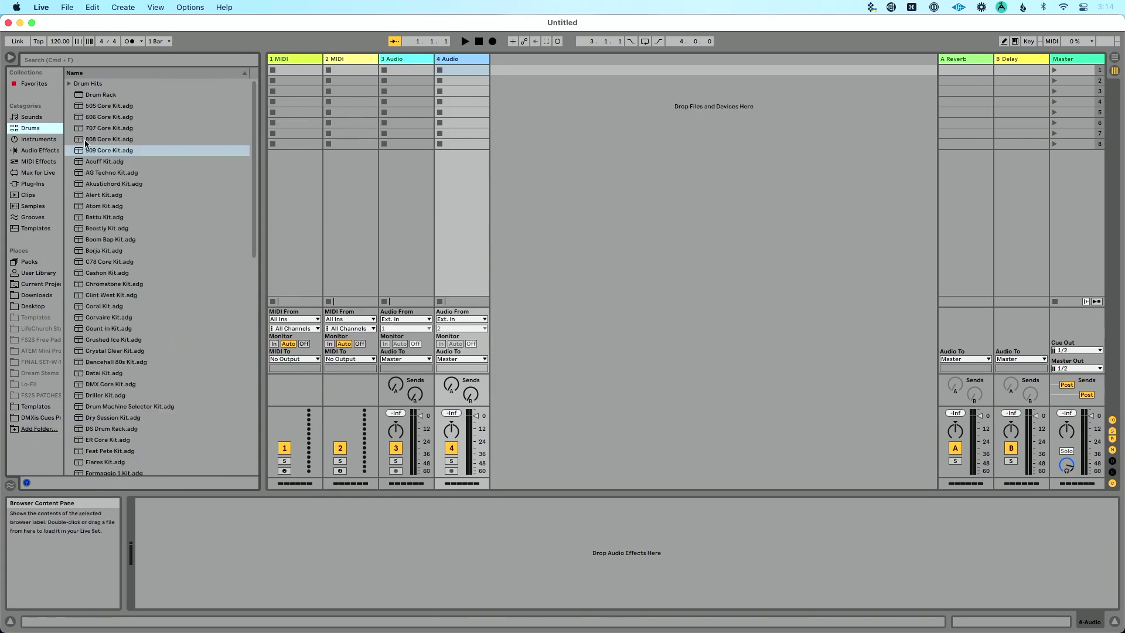
{"action": "left_click_drag", "start_coordinate": [87, 150], "coordinate": [302, 80]}
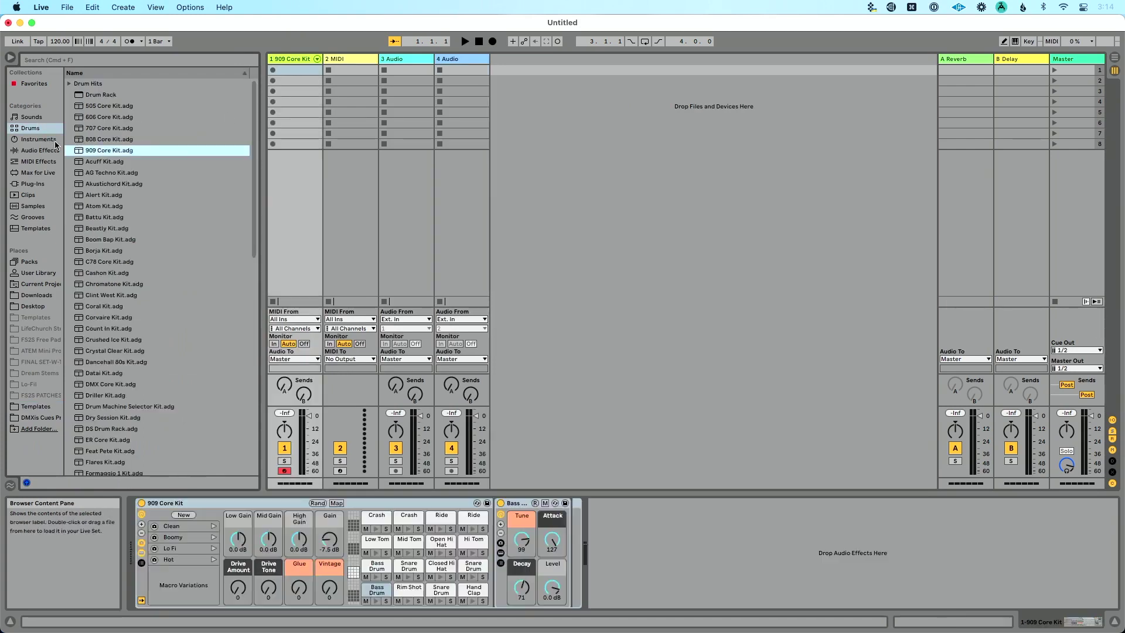
{"action": "left_click", "coordinate": [55, 140]}
{"action": "left_click", "coordinate": [105, 218]}
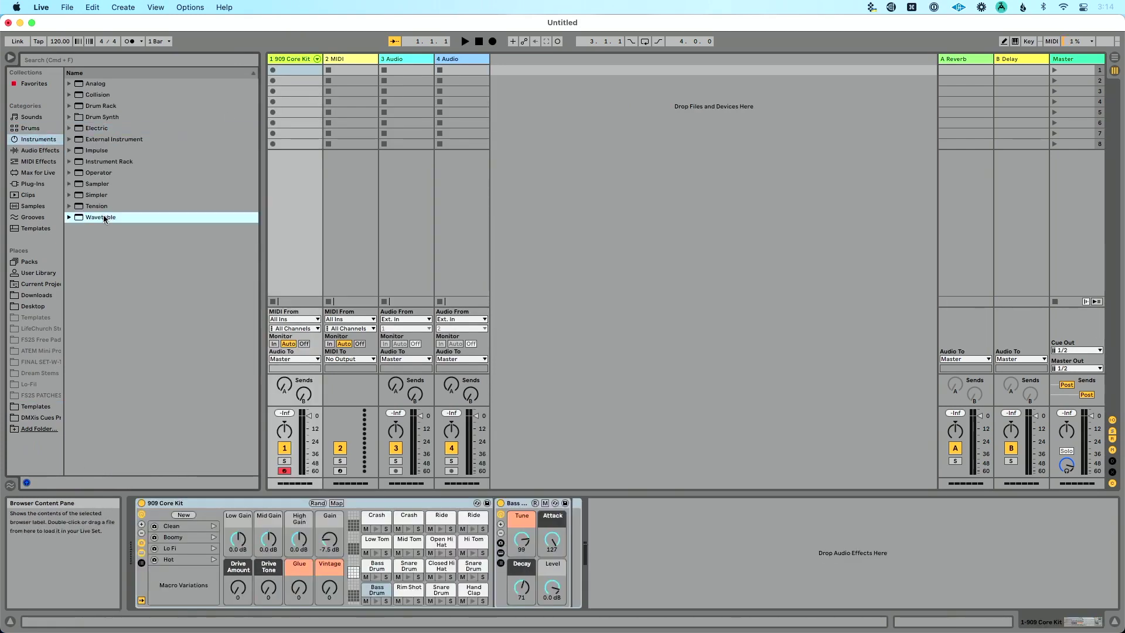
{"action": "left_click_drag", "start_coordinate": [105, 219], "coordinate": [337, 110]}
{"action": "left_click", "coordinate": [415, 58]}
{"action": "key", "text": "Delete"}
{"action": "key", "text": "Delete"}
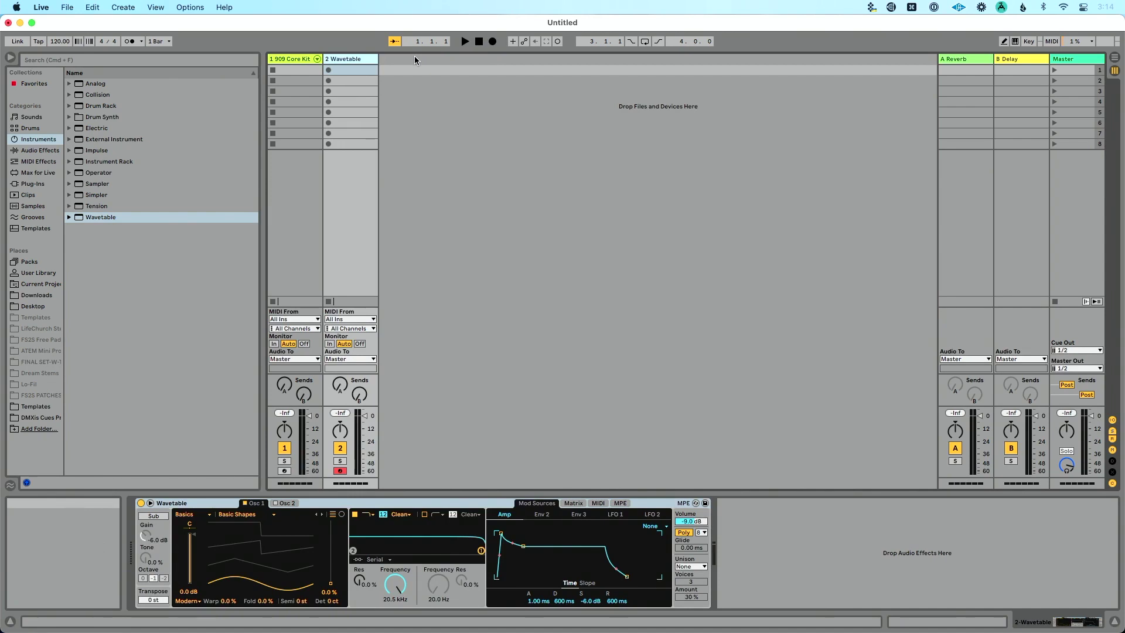
Step: Save the two-track set as the template 'Song Creation' and begin a new Live Set
{"action": "left_click", "coordinate": [67, 7]}
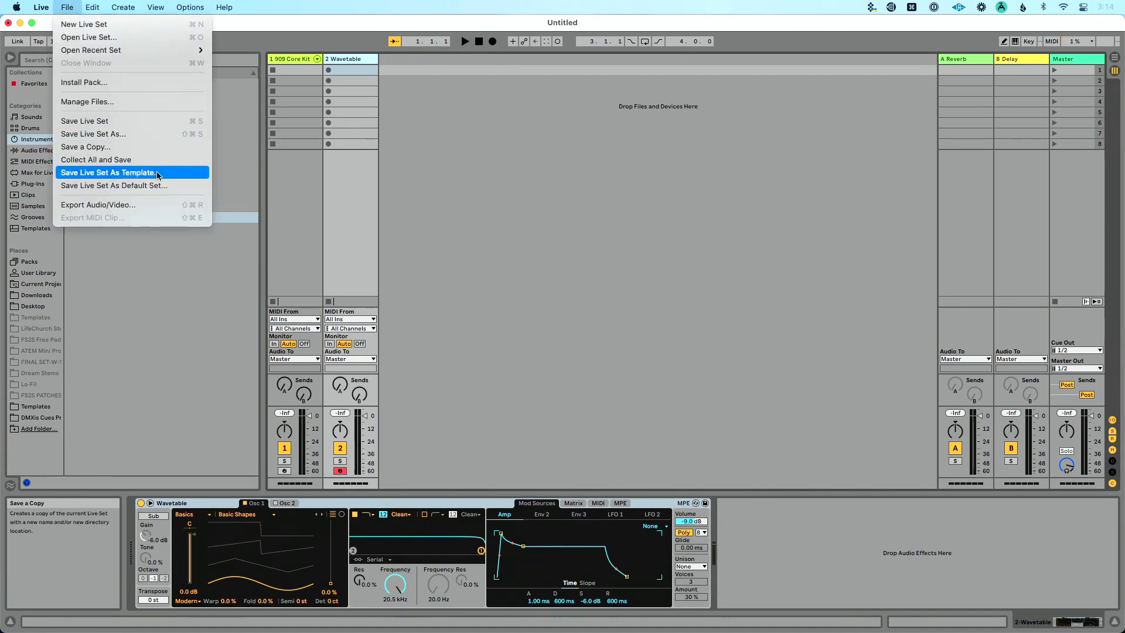
{"action": "left_click", "coordinate": [167, 186]}
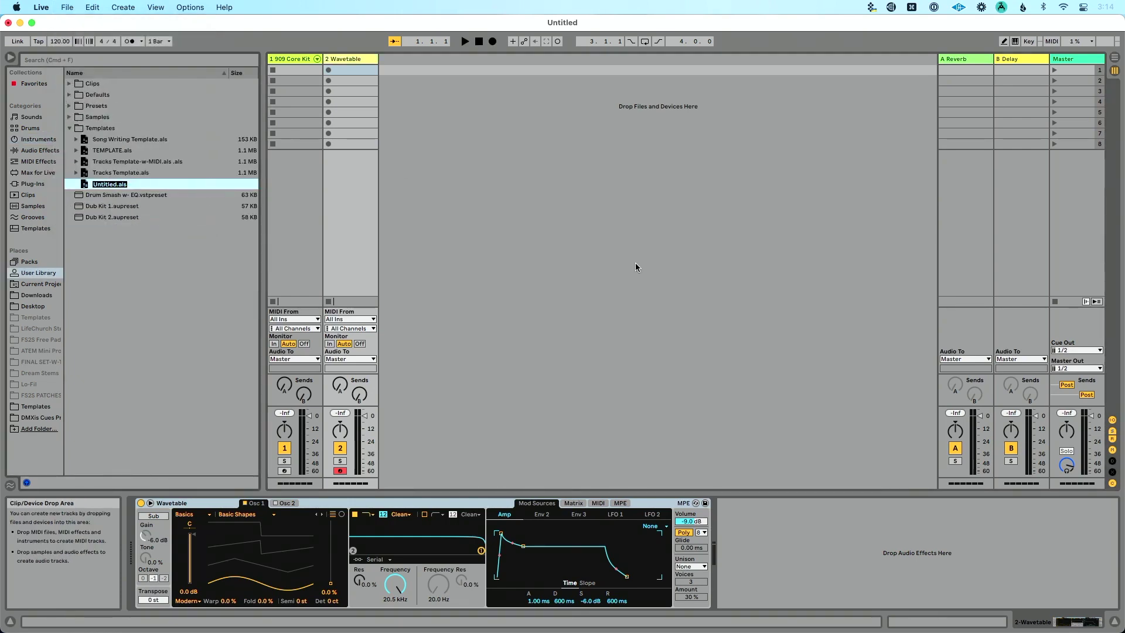
{"action": "type", "text": "Song Creation"}
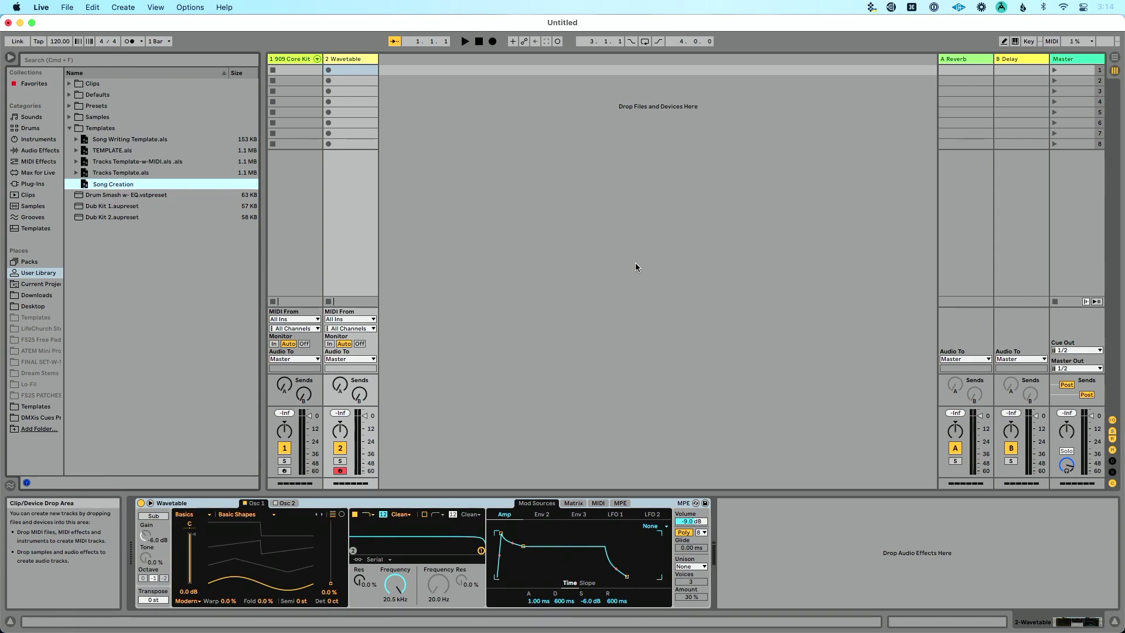
{"action": "key", "text": "Return"}
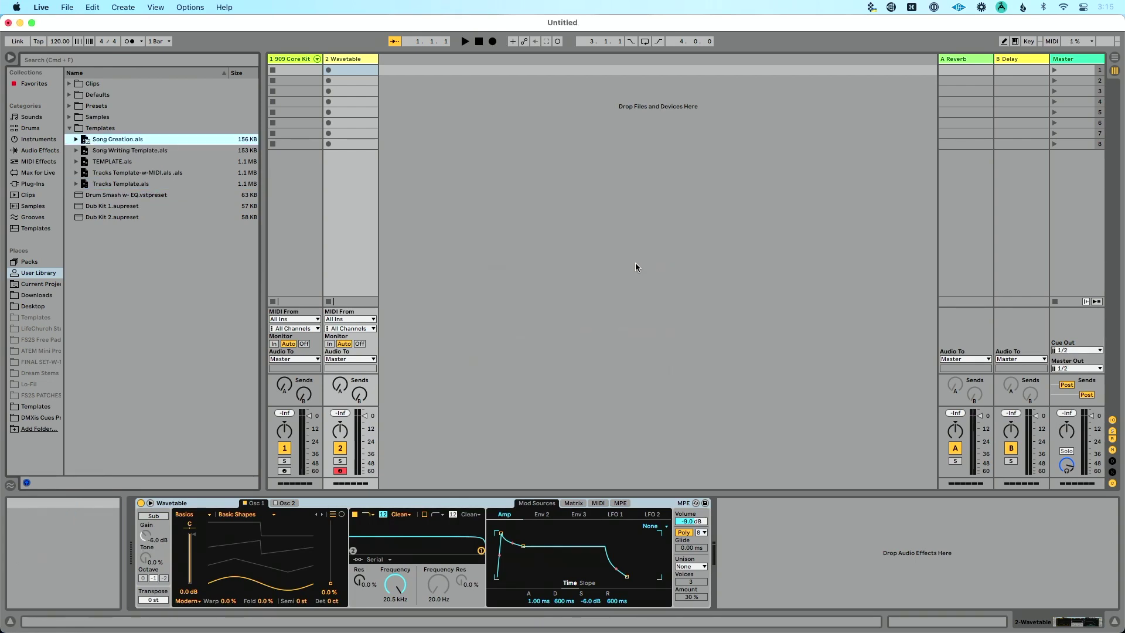
{"action": "key", "text": "super+n"}
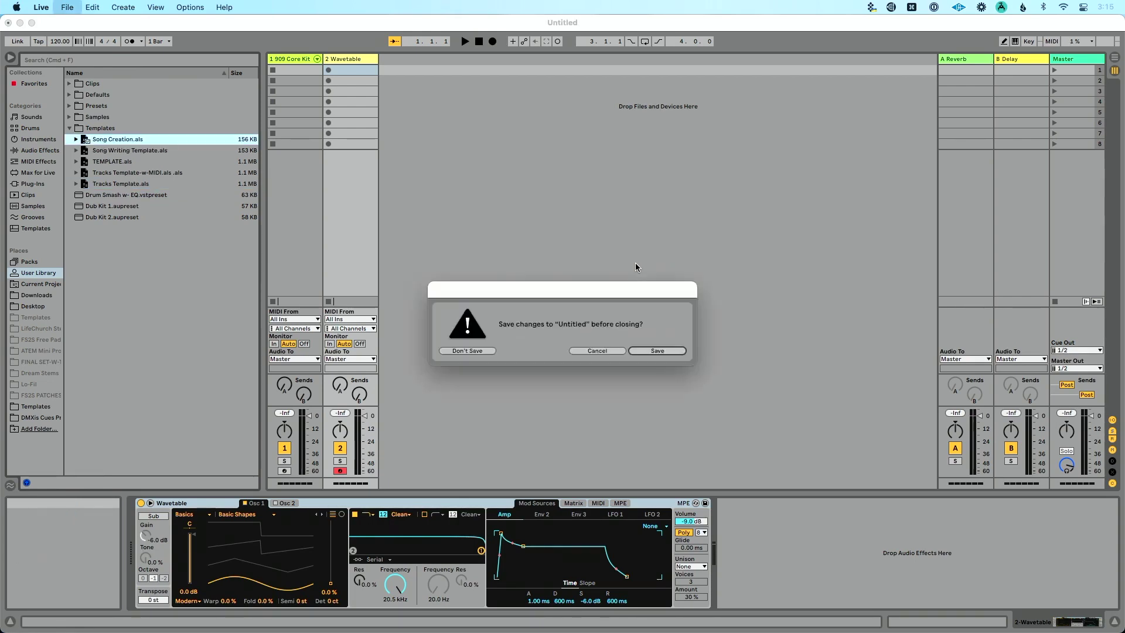
Step: Open the new set without saving the old one and select the 909 Core Kit track
{"action": "left_click", "coordinate": [479, 350]}
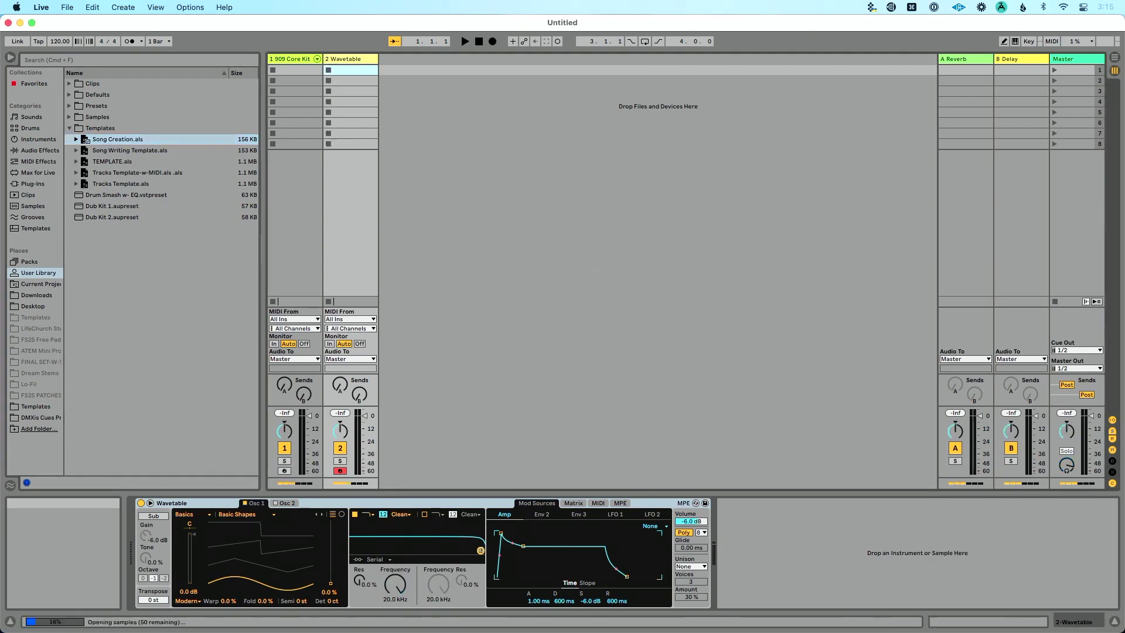
{"action": "left_click", "coordinate": [294, 58]}
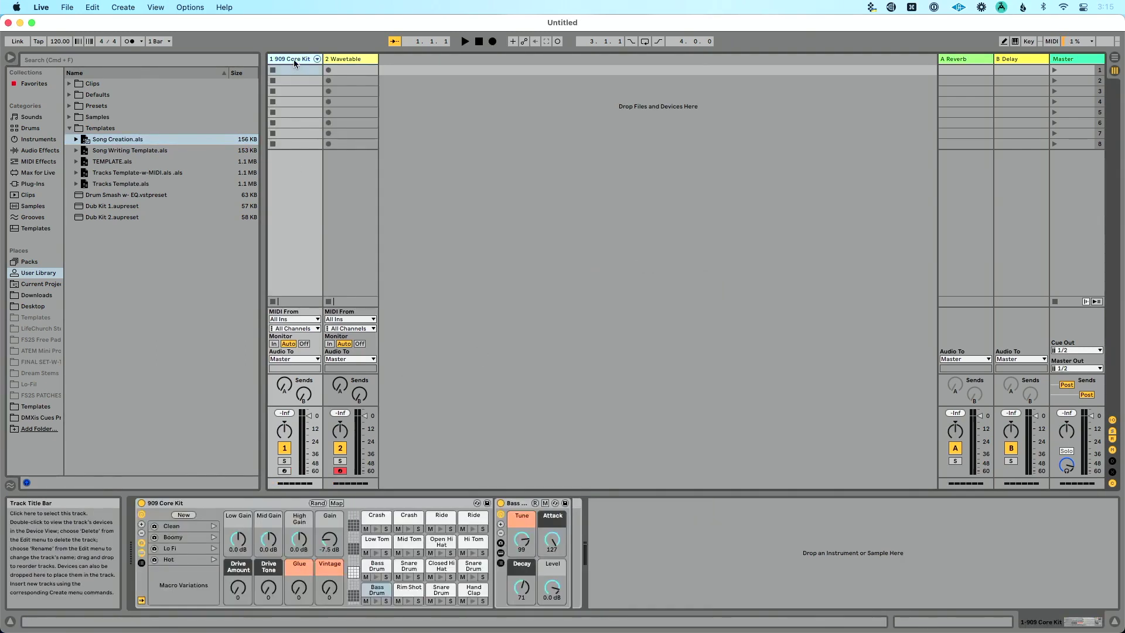
{"action": "left_click", "coordinate": [348, 59]}
{"action": "left_click", "coordinate": [282, 59]}
Step: Delete the 909 Core Kit track, insert new audio tracks, and delete the Wavetable track
{"action": "key", "text": "Delete"}
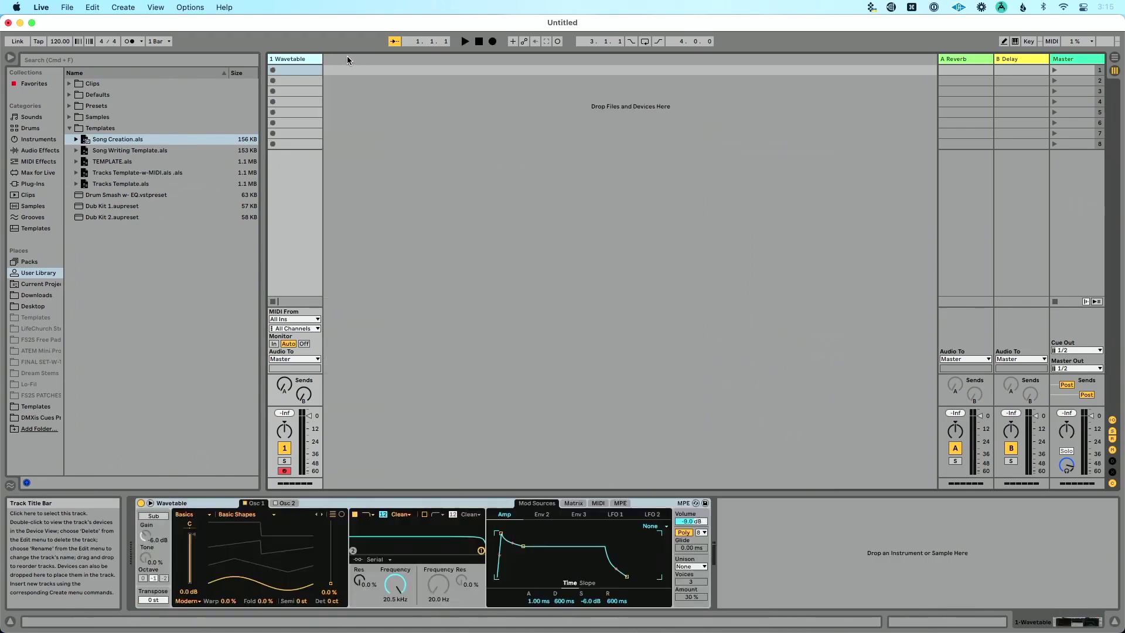
{"action": "key", "text": "super+t"}
{"action": "key", "text": "super+t"}
{"action": "key", "text": "super+t"}
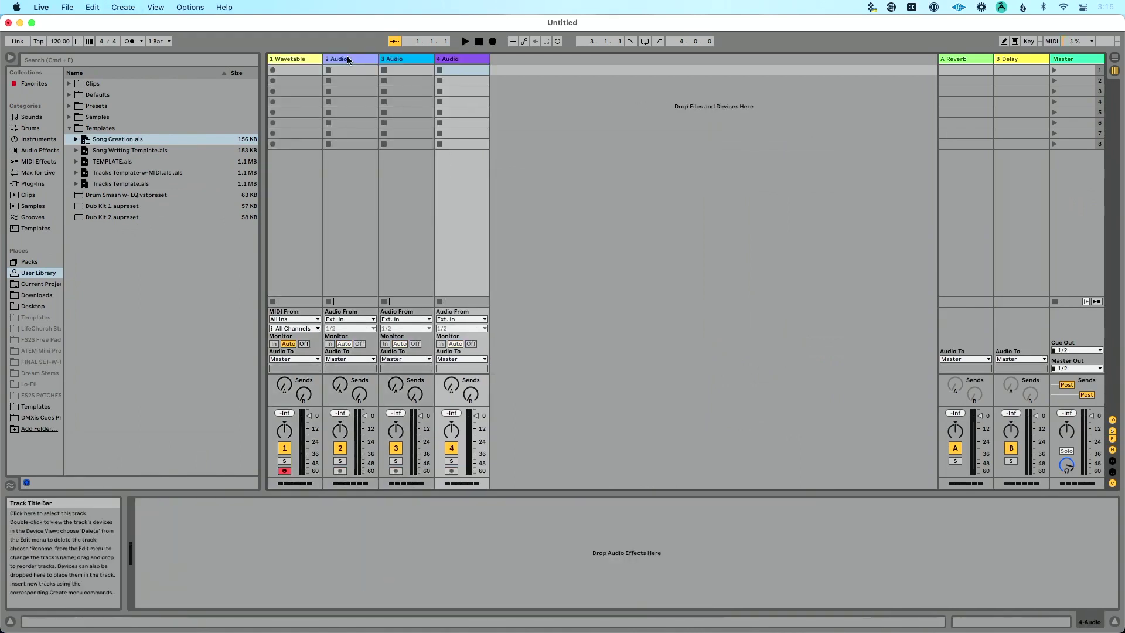
{"action": "left_click", "coordinate": [311, 58]}
{"action": "key", "text": "Delete"}
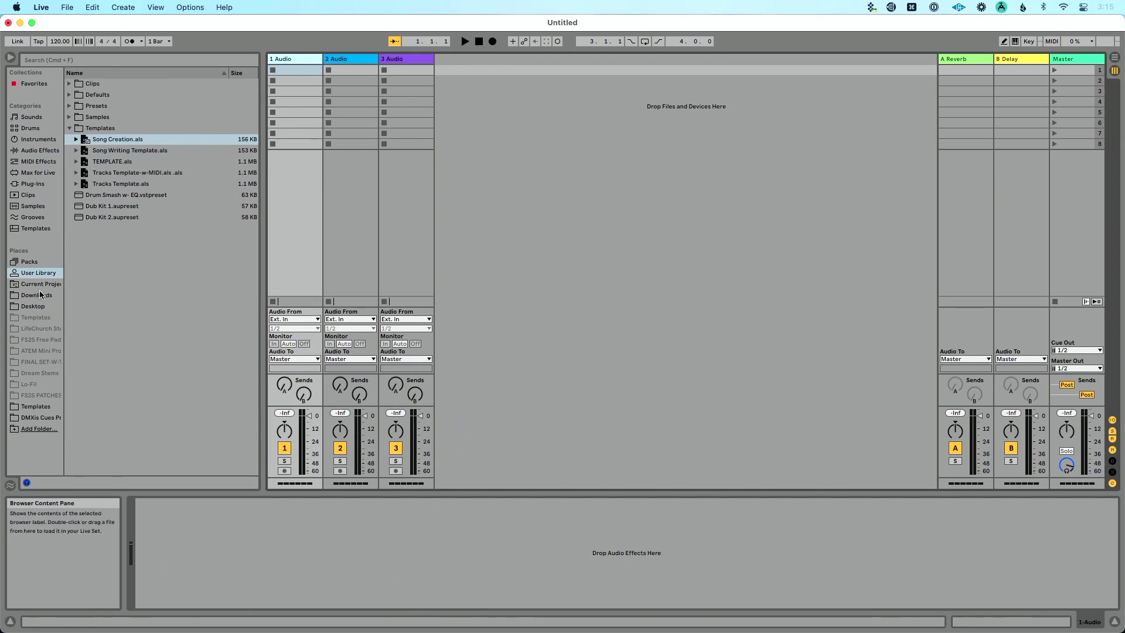
Step: Open FS2S-FREE TRACKS TEMPLATE.als from the Templates folder, discarding the scratch set's changes
{"action": "left_click", "coordinate": [35, 406]}
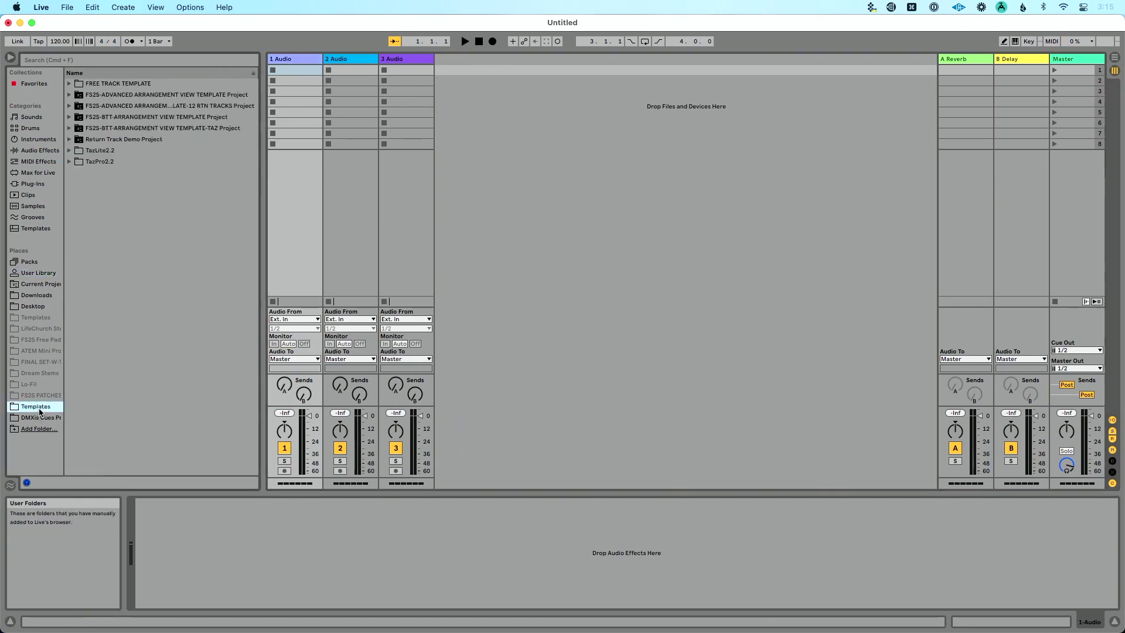
{"action": "left_click", "coordinate": [69, 83]}
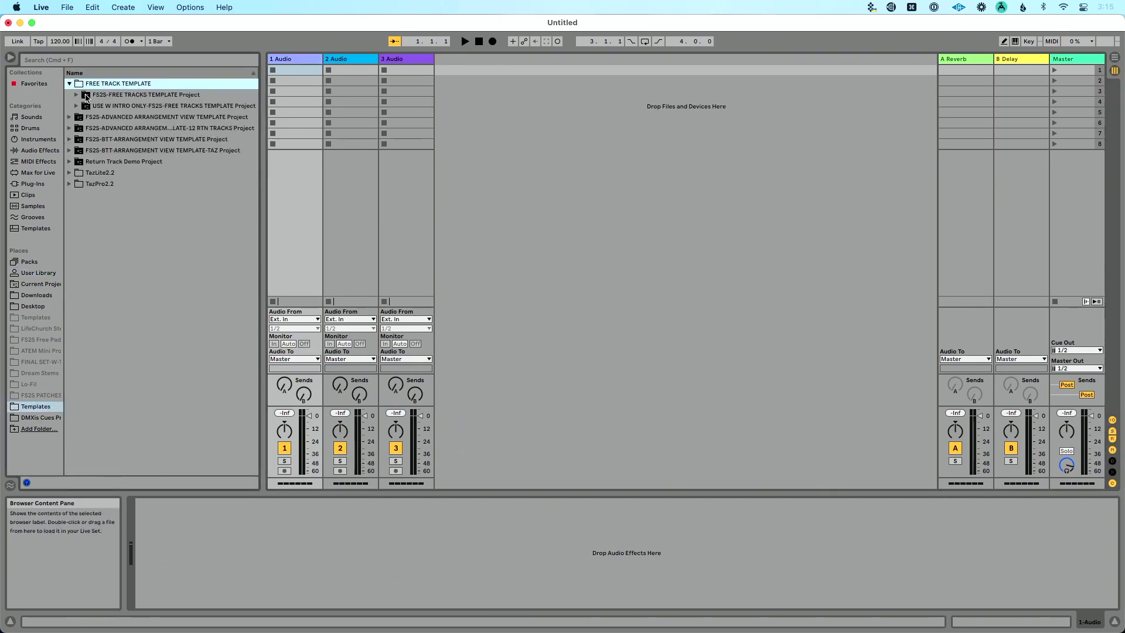
{"action": "left_click", "coordinate": [76, 94]}
{"action": "double_click", "coordinate": [122, 117]}
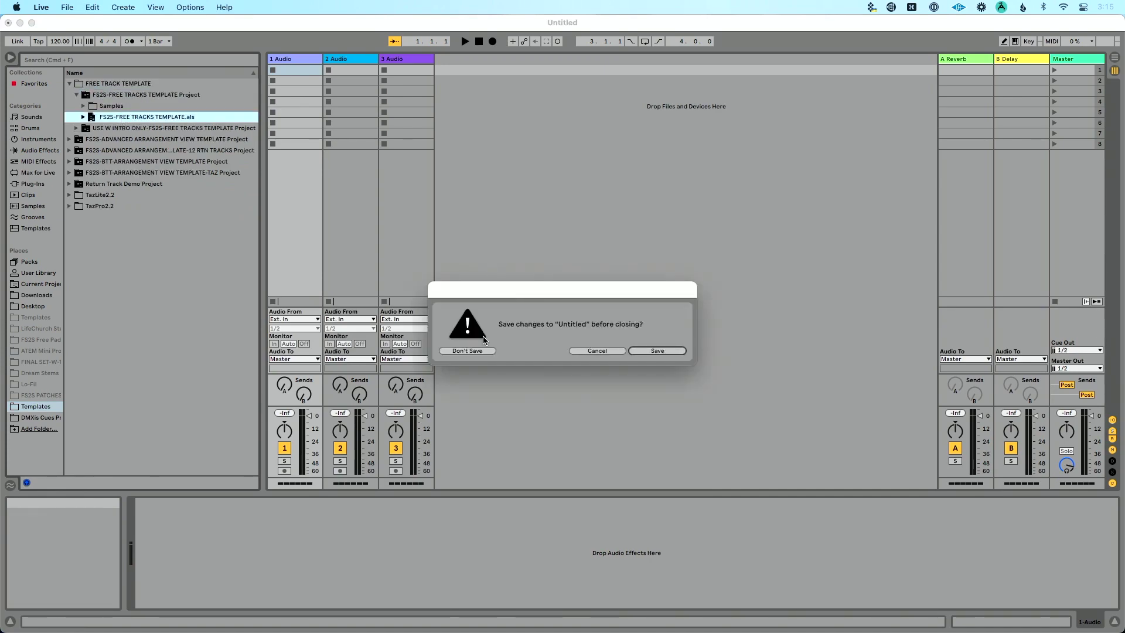
{"action": "left_click", "coordinate": [482, 351]}
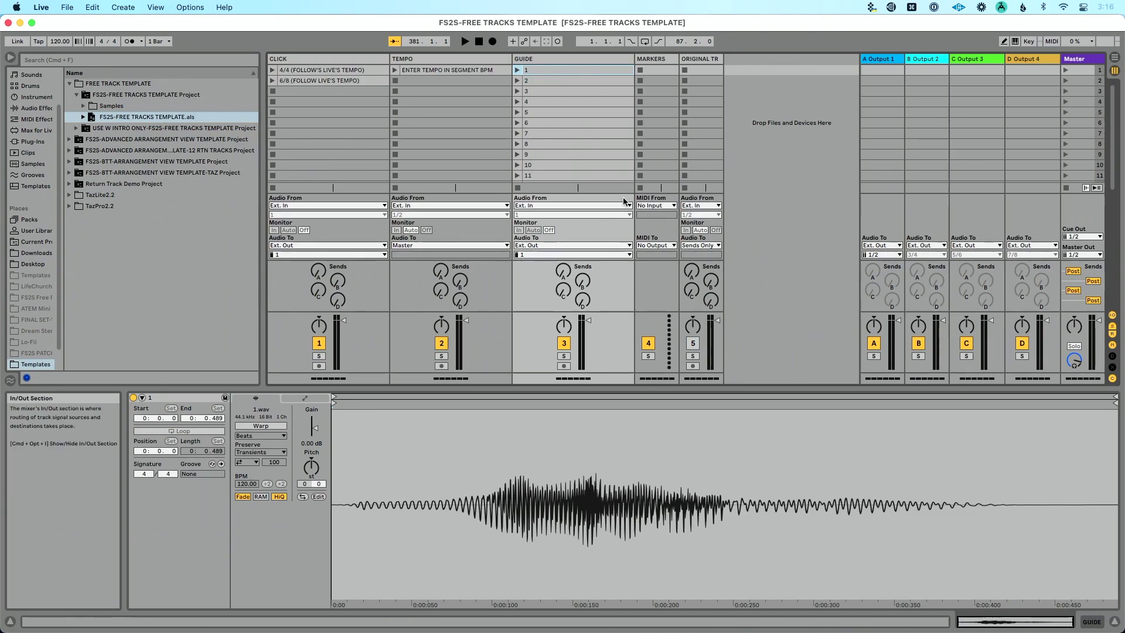
Step: Save the set as the template 'Free Tracks Template', then start a new untitled set
{"action": "key", "text": "Tab"}
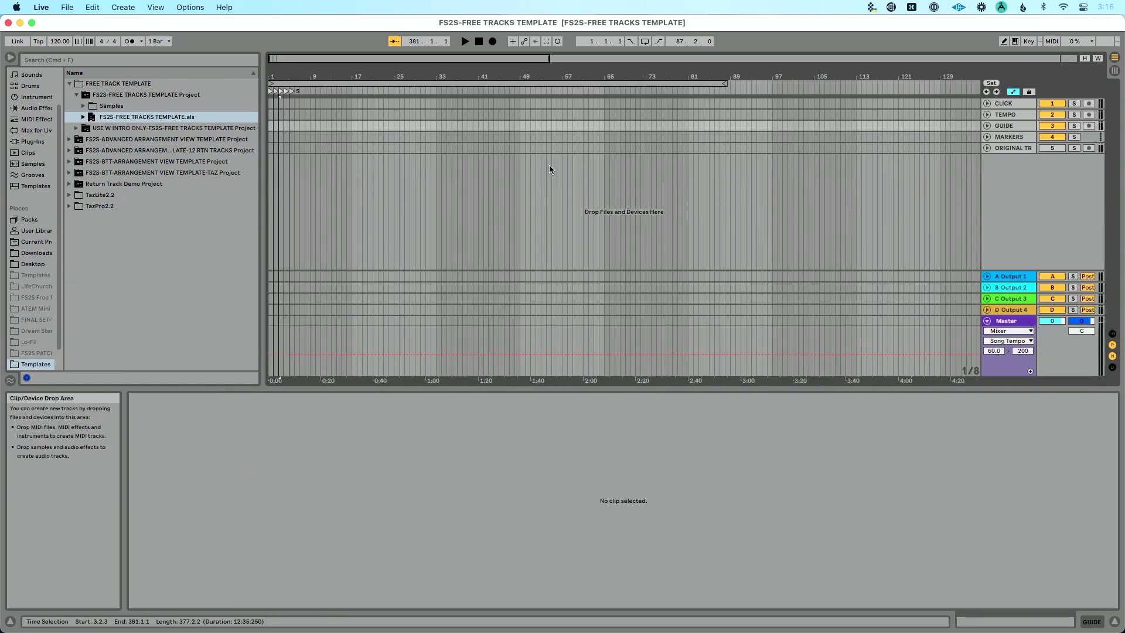
{"action": "left_click", "coordinate": [67, 7]}
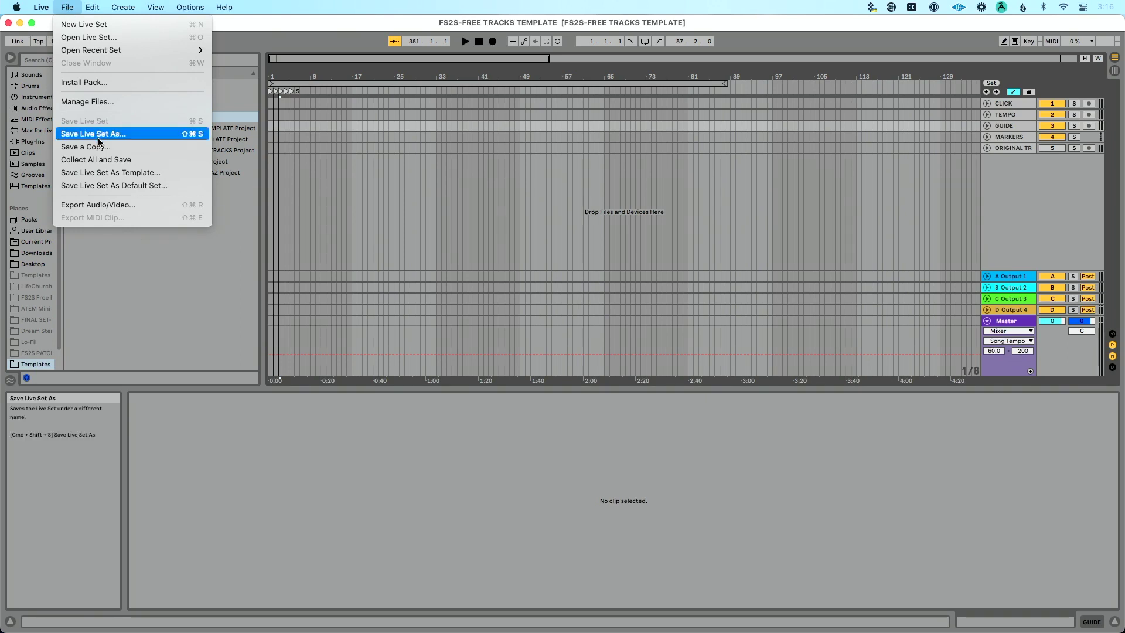
{"action": "left_click", "coordinate": [106, 172]}
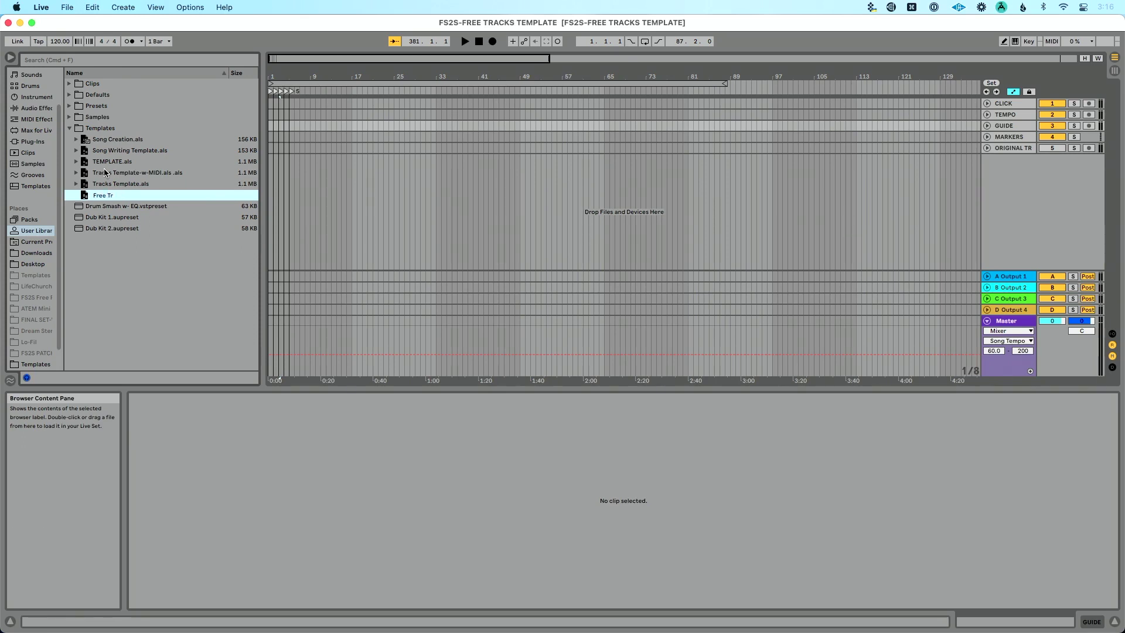
{"action": "type", "text": "Free Tracks Template"}
{"action": "key", "text": "Return"}
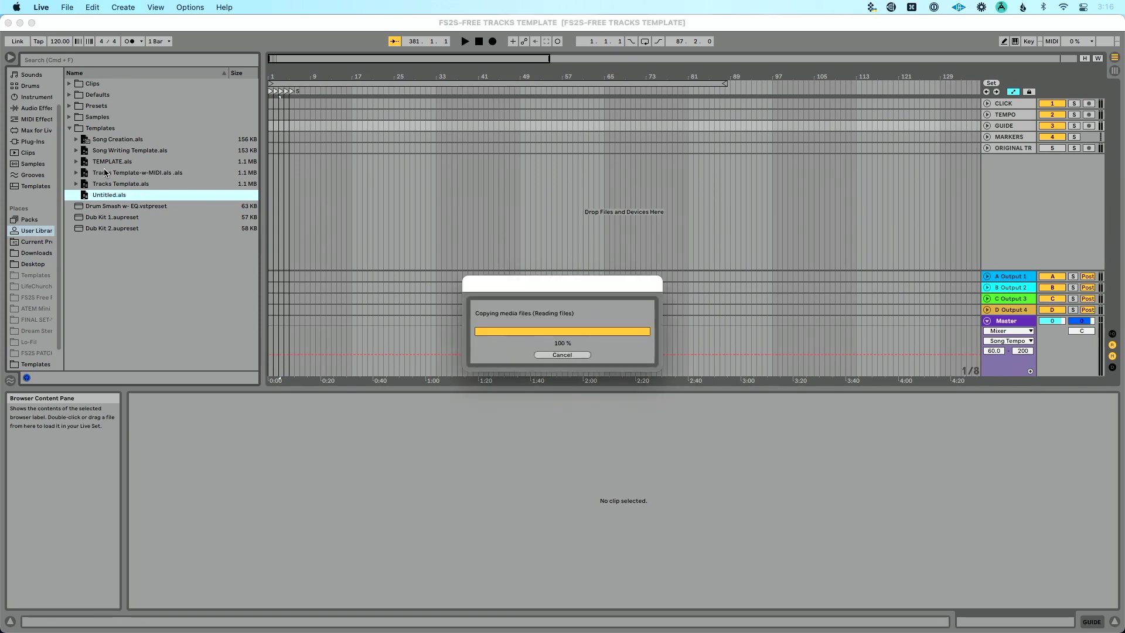
{"action": "key", "text": "super+n"}
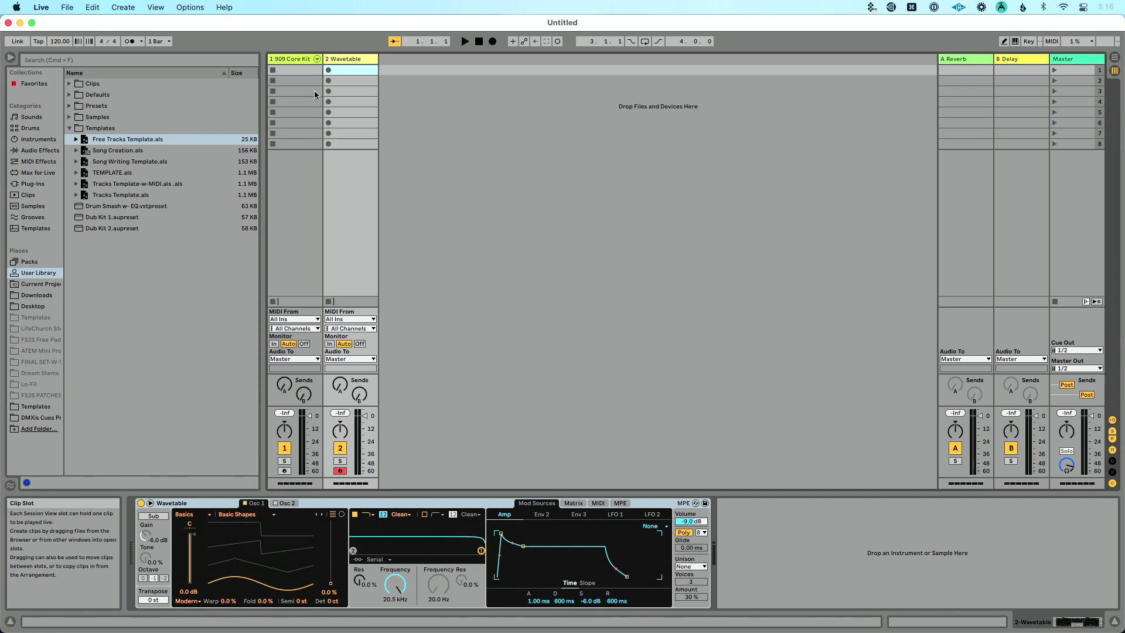
Step: Move through Current Project and User Library to the Templates category in the browser
{"action": "left_click", "coordinate": [30, 285]}
{"action": "left_click", "coordinate": [28, 275]}
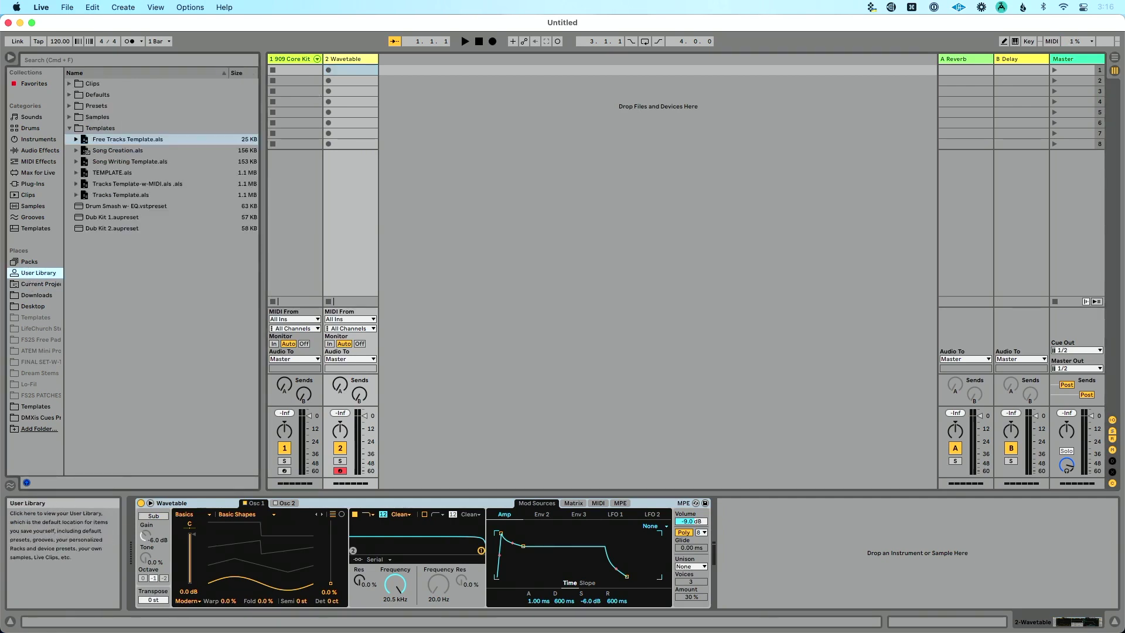
{"action": "left_click", "coordinate": [69, 128]}
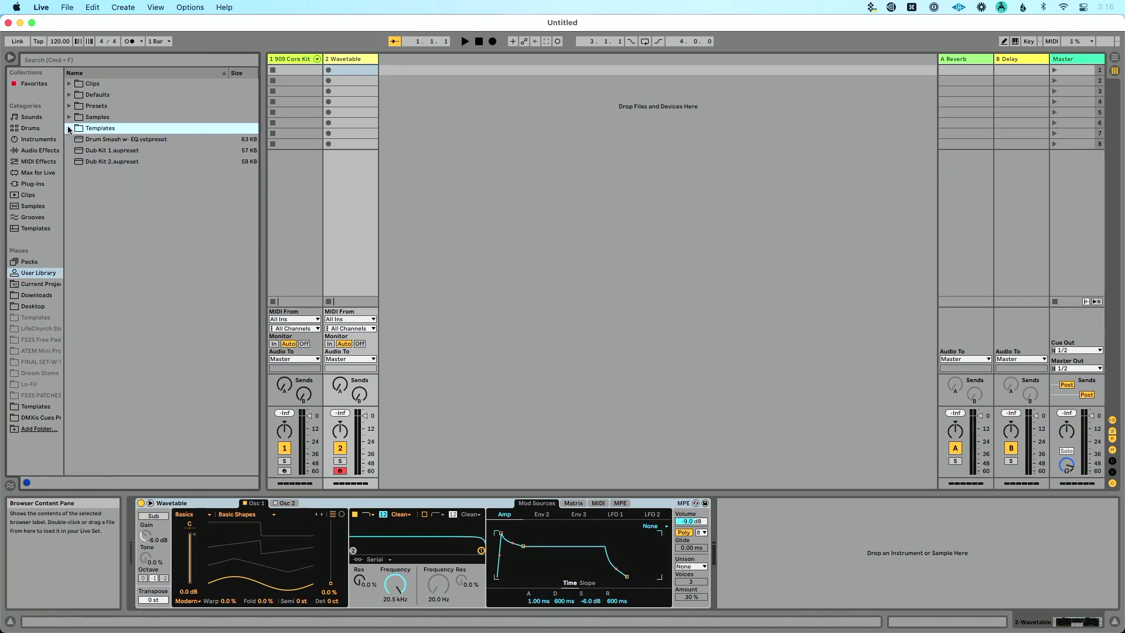
{"action": "left_click", "coordinate": [34, 228]}
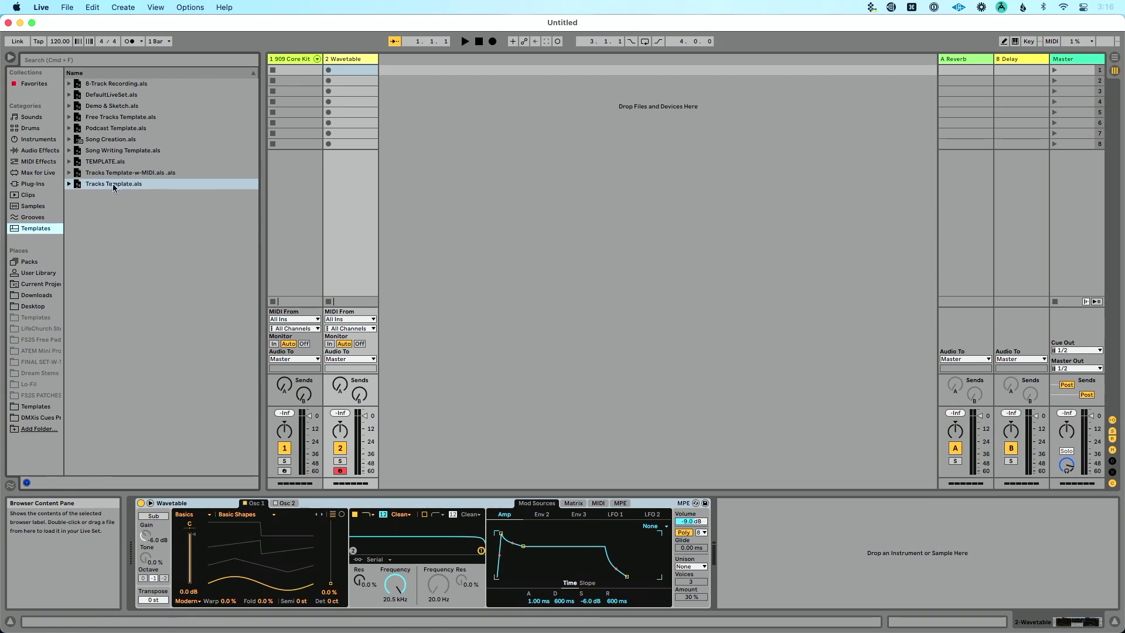
Step: Expand and collapse Free Tracks Template and Song Creation to inspect their tracks
{"action": "left_click", "coordinate": [107, 119]}
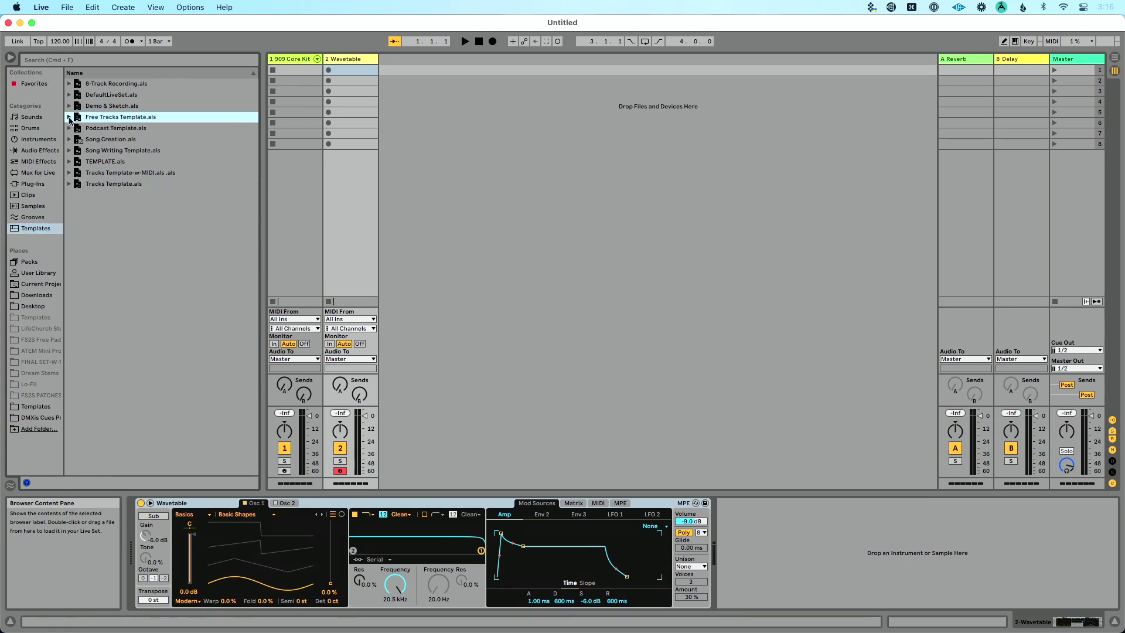
{"action": "left_click", "coordinate": [69, 117]}
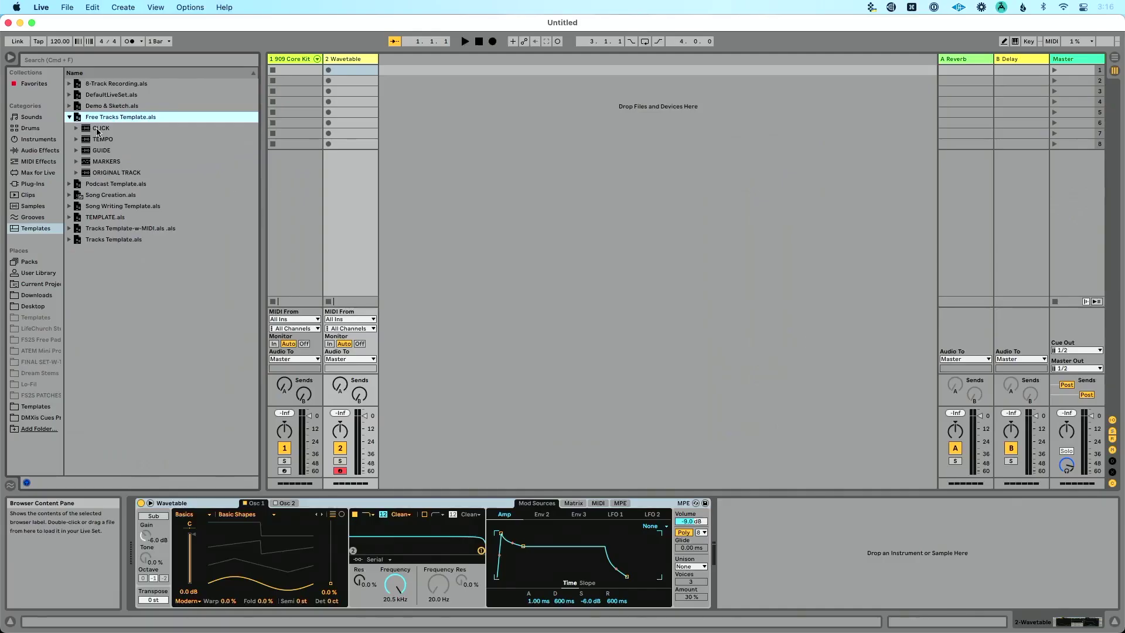
{"action": "left_click", "coordinate": [71, 117]}
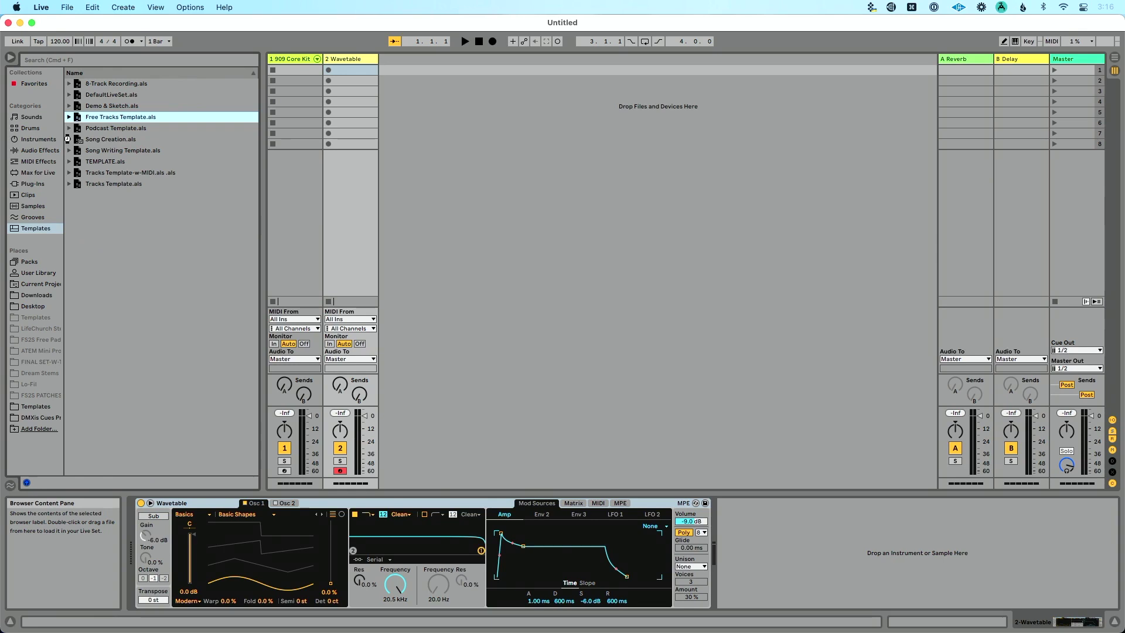
{"action": "left_click", "coordinate": [70, 139]}
{"action": "left_click", "coordinate": [70, 140]}
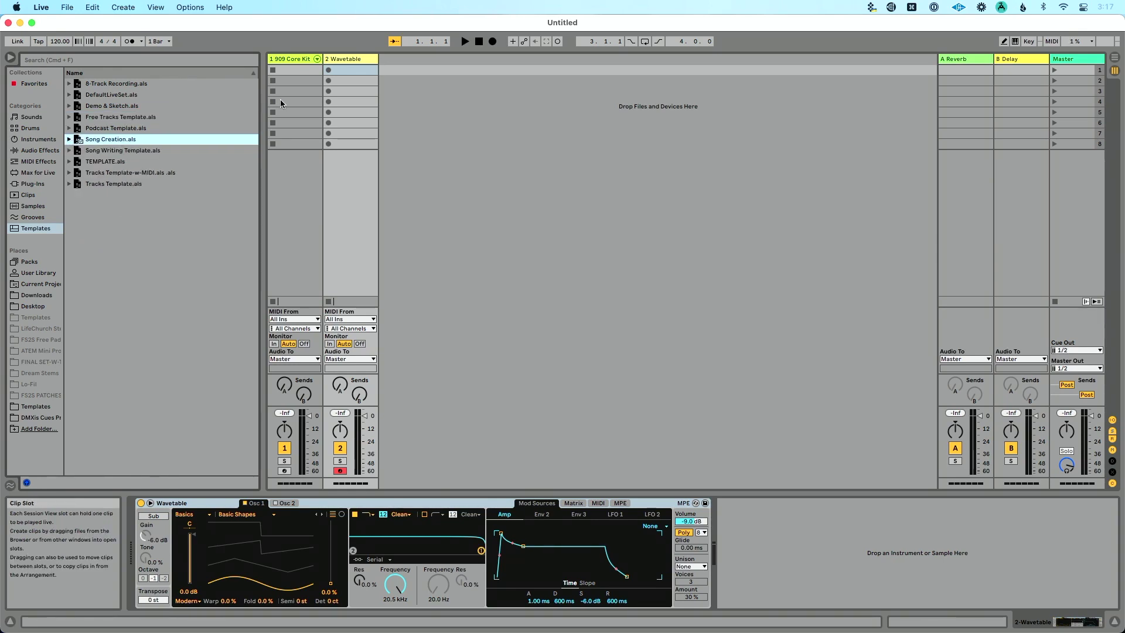
Step: Load Free Tracks Template, start a new set, add its 4/4 click clip, then delete that CLICK track
{"action": "double_click", "coordinate": [108, 117]}
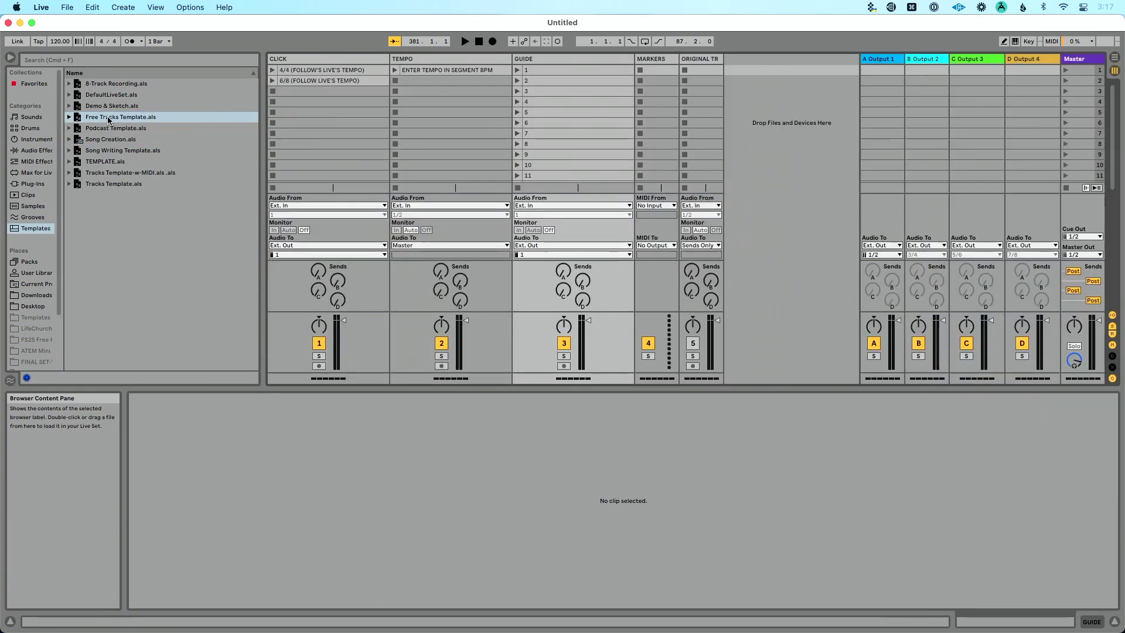
{"action": "key", "text": "super+n"}
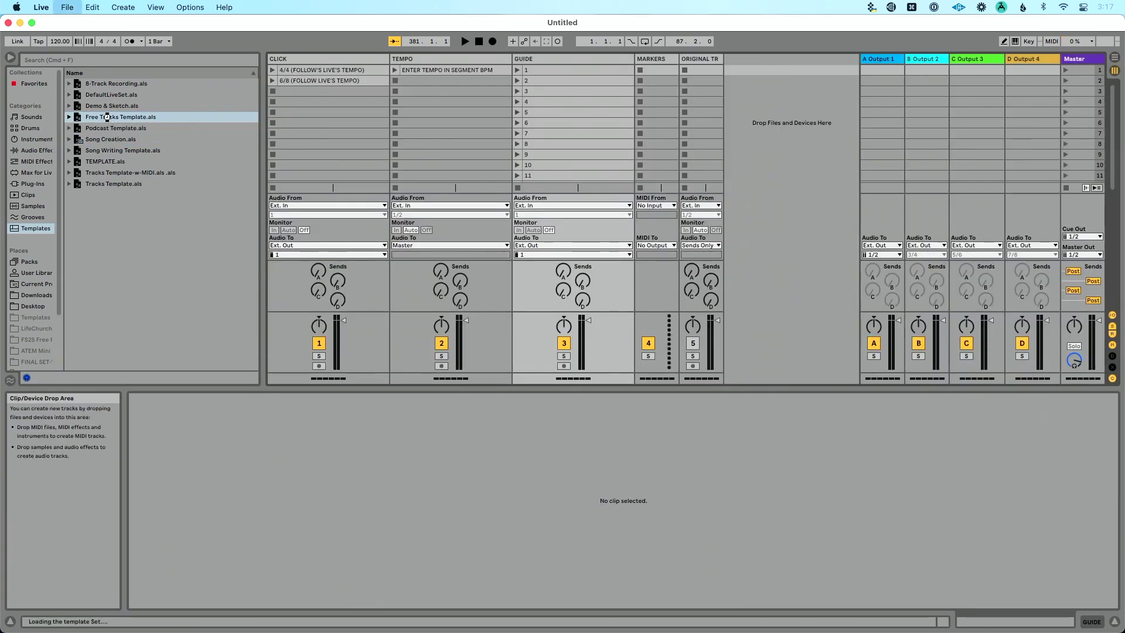
{"action": "left_click", "coordinate": [70, 118]}
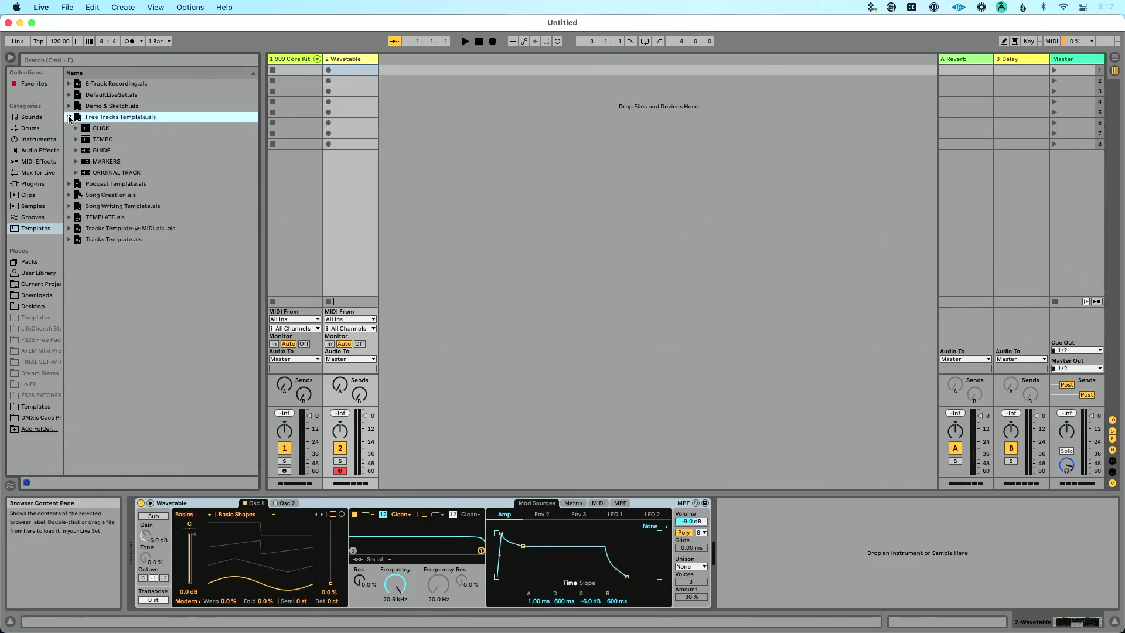
{"action": "left_click_drag", "start_coordinate": [108, 140], "coordinate": [458, 82]}
{"action": "left_click", "coordinate": [451, 60]}
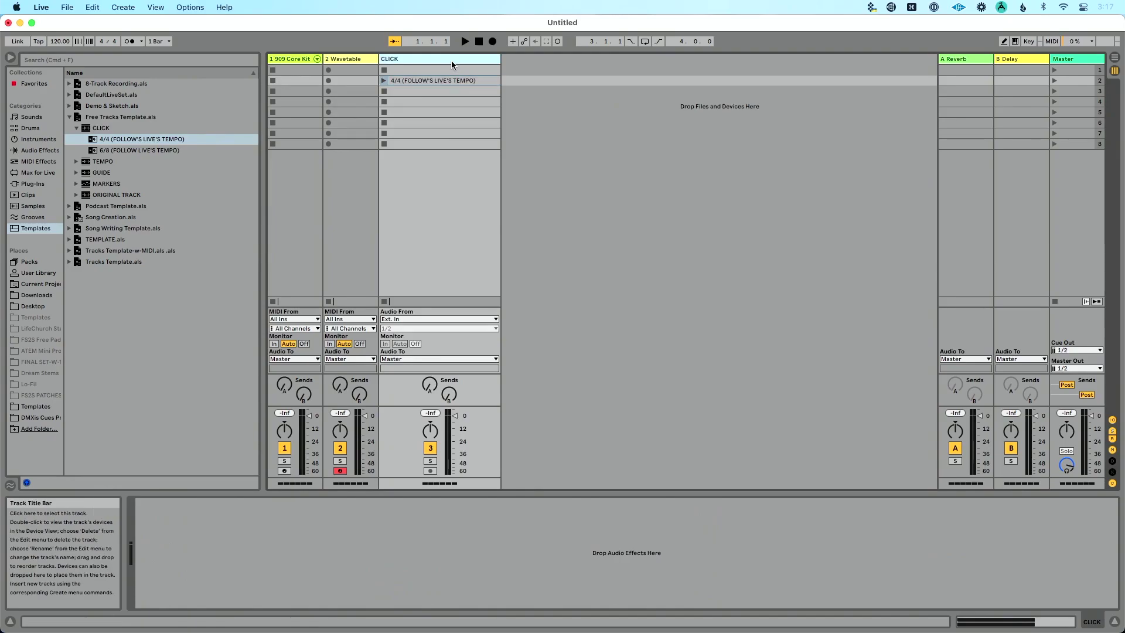
{"action": "key", "text": "BackSpace"}
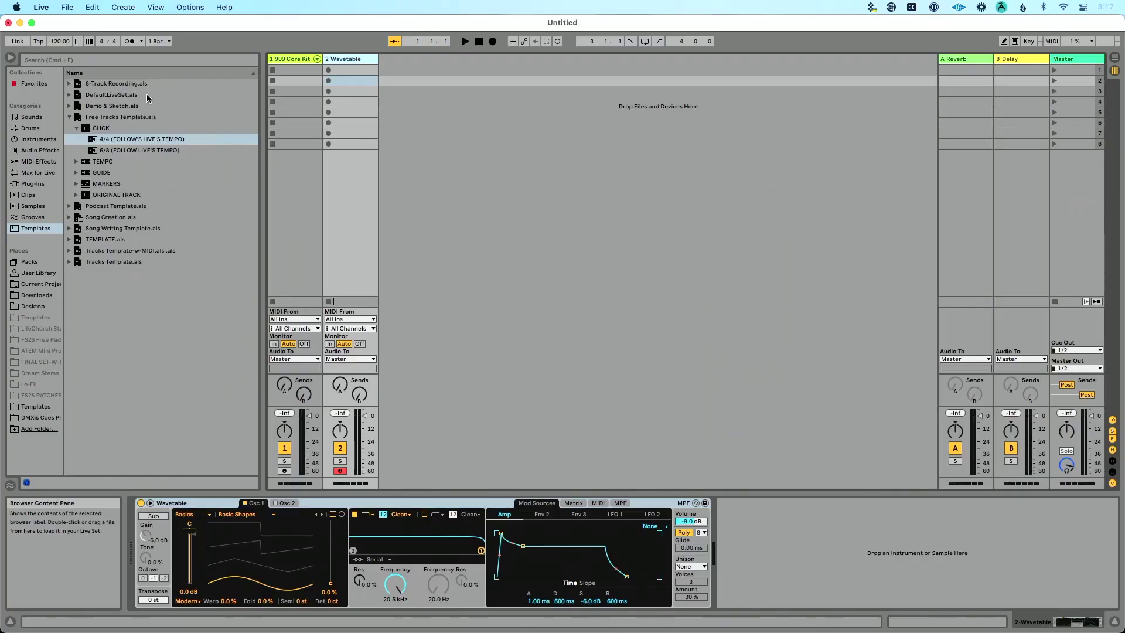
Step: Open DefaultLiveSet.als without saving the current set and collapse Free Tracks Template
{"action": "double_click", "coordinate": [137, 156]}
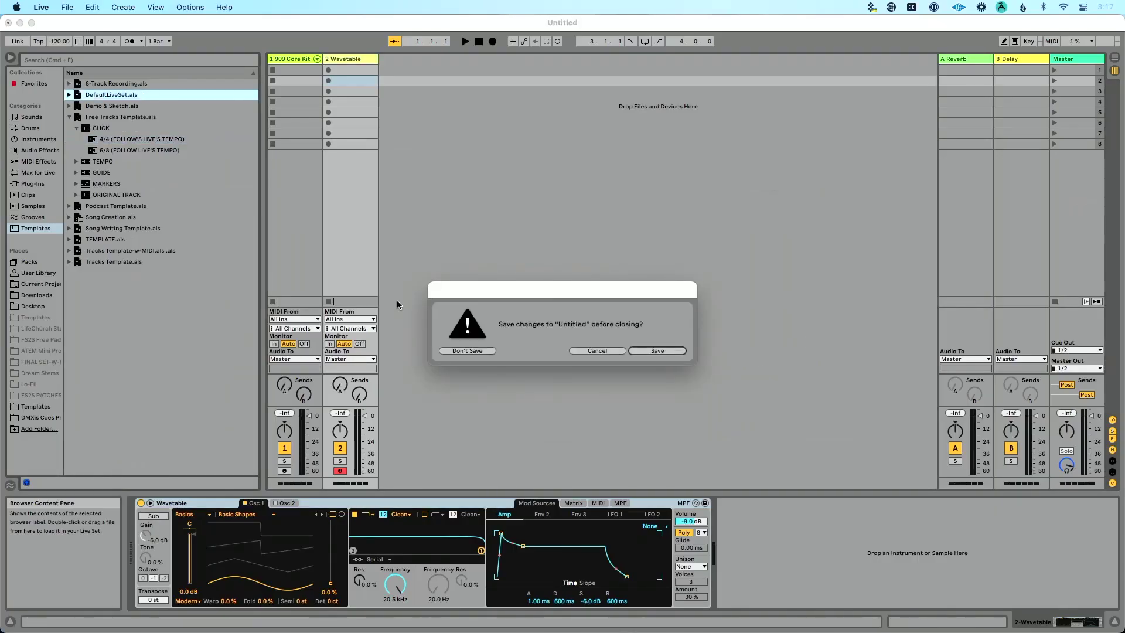
{"action": "left_click", "coordinate": [463, 350]}
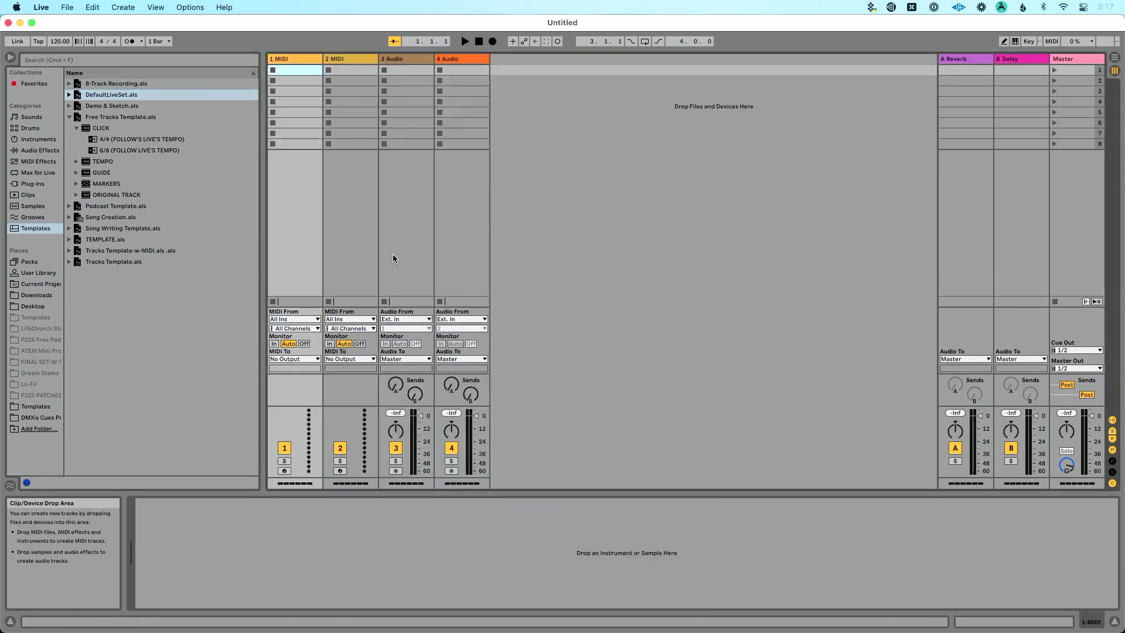
{"action": "left_click", "coordinate": [70, 117]}
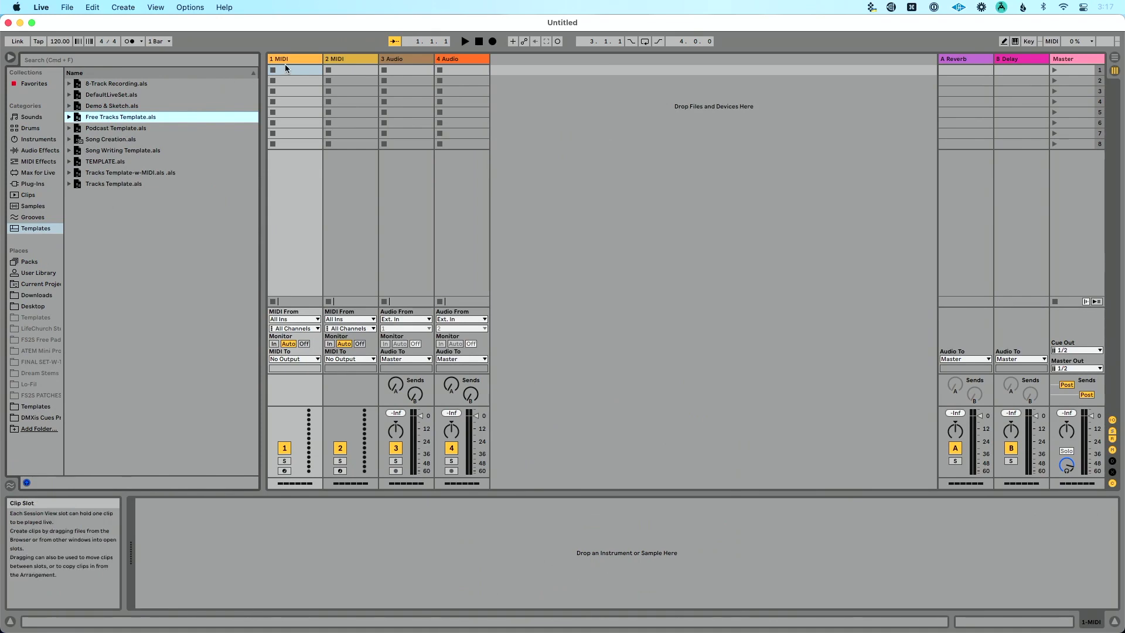
Step: Set DefaultLiveSet.als as the Default Live Set from its right-click menu
{"action": "left_click", "coordinate": [67, 8]}
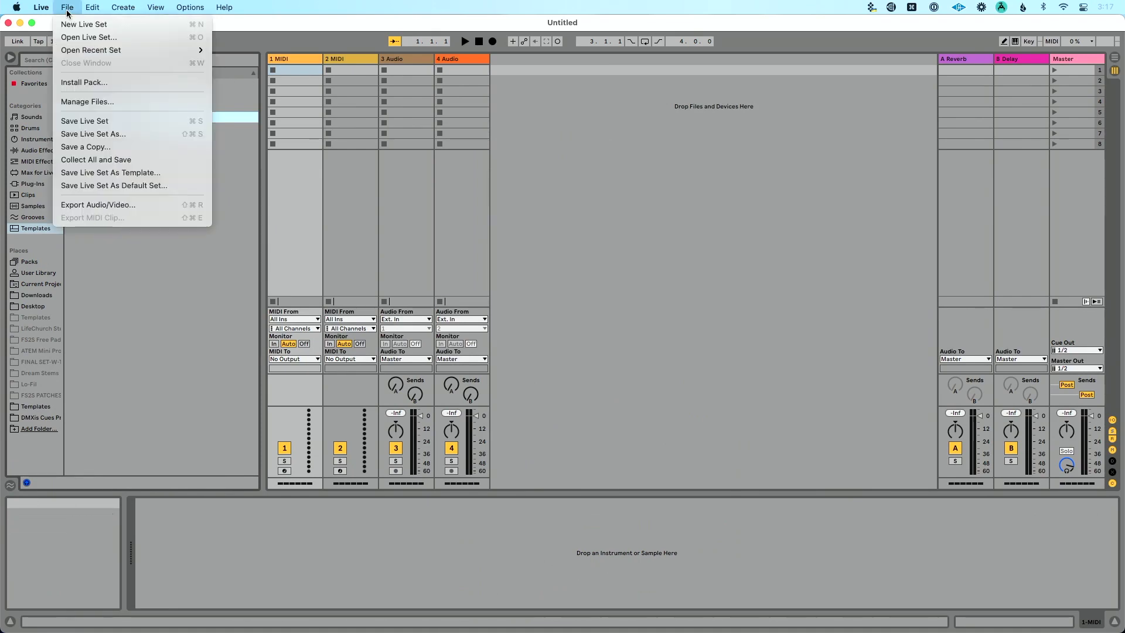
{"action": "left_click", "coordinate": [338, 141]}
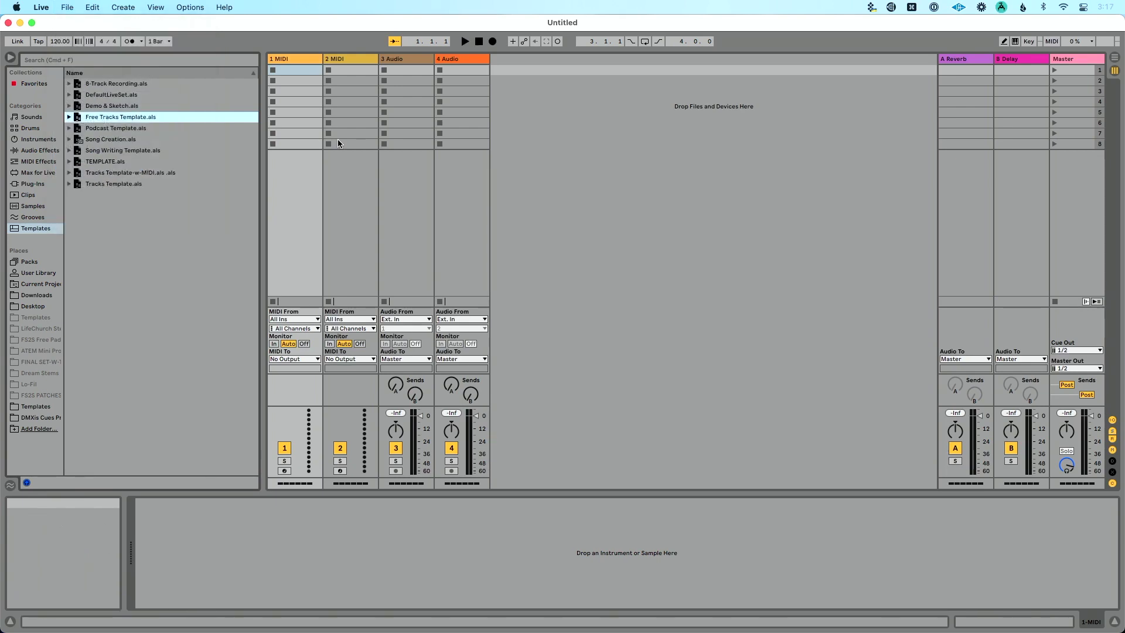
{"action": "right_click", "coordinate": [114, 95]}
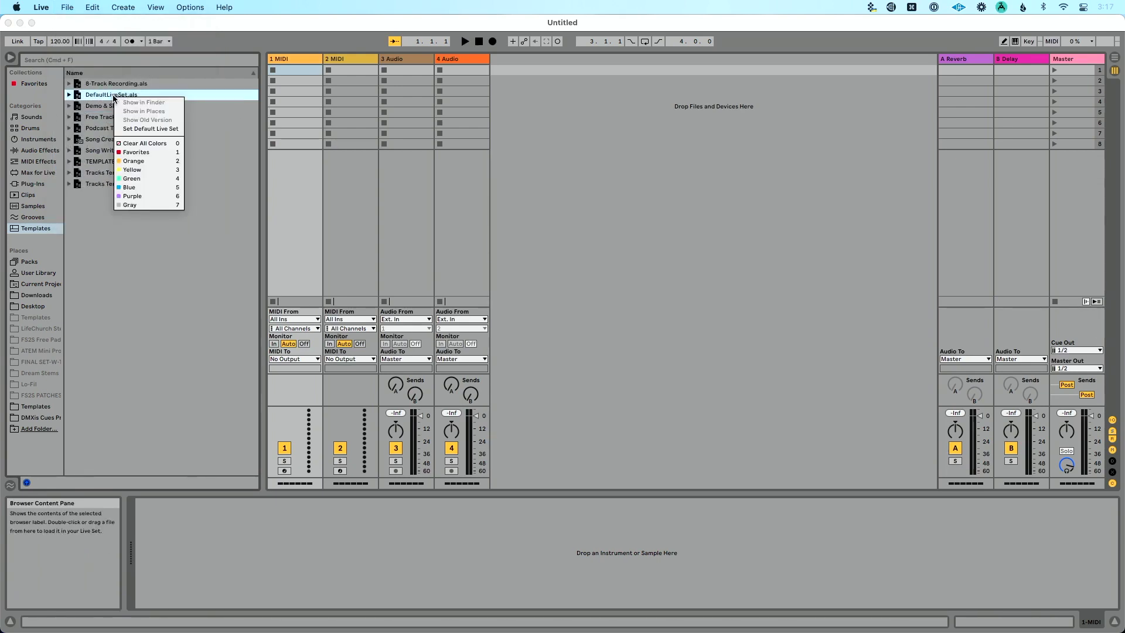
{"action": "left_click", "coordinate": [135, 129]}
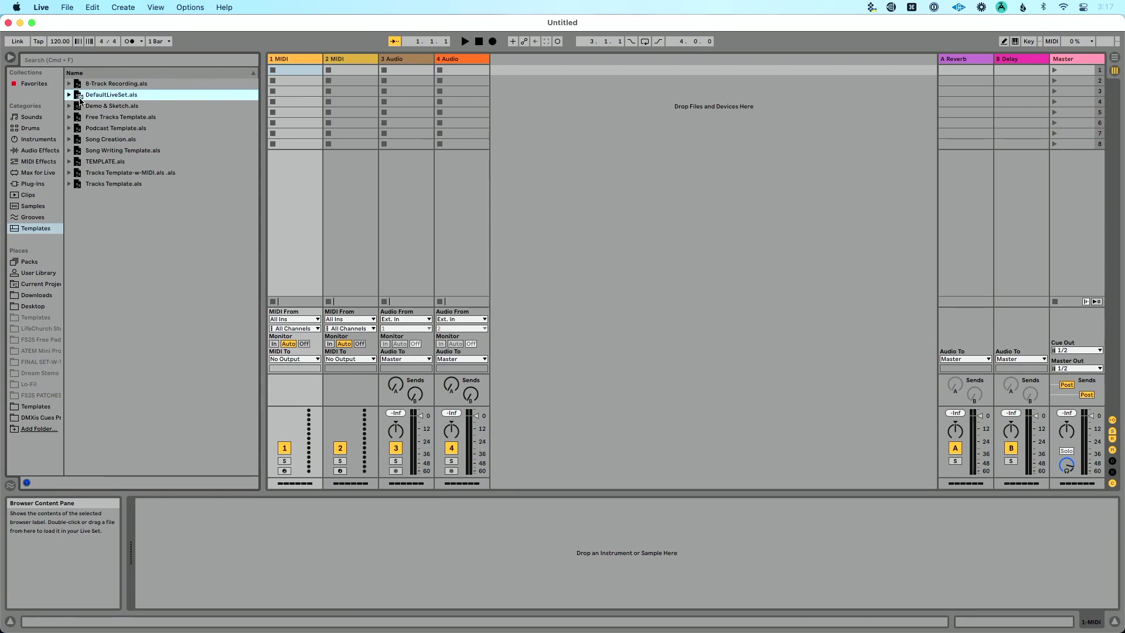
Step: Load Podcast Template.als, then create a new Live Set to test the restored default
{"action": "double_click", "coordinate": [109, 129]}
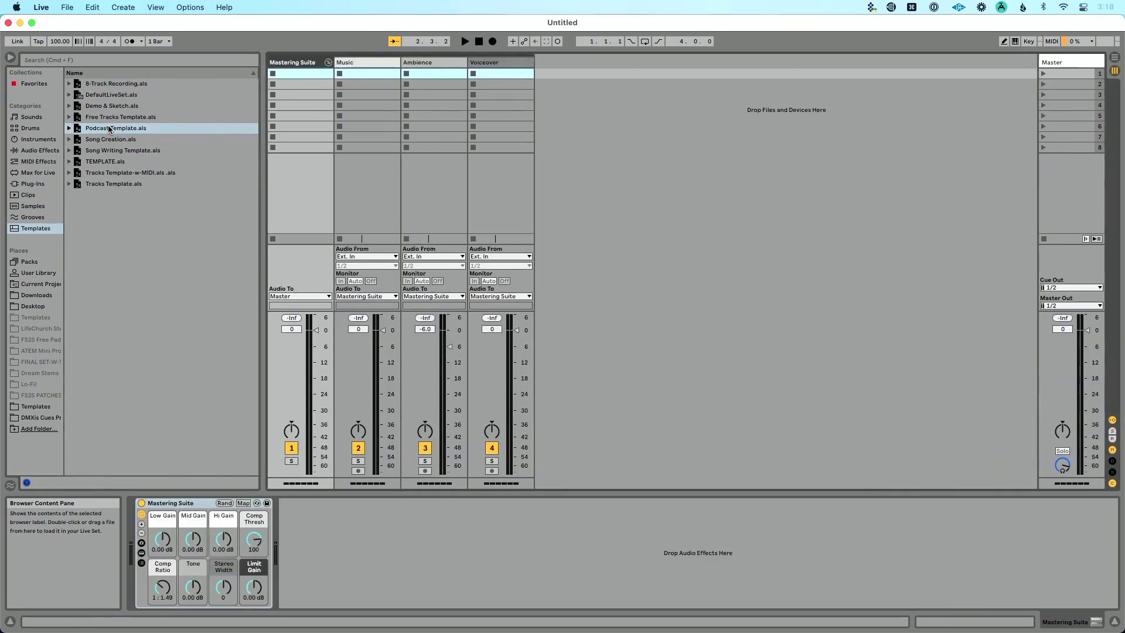
{"action": "key", "text": "super+n"}
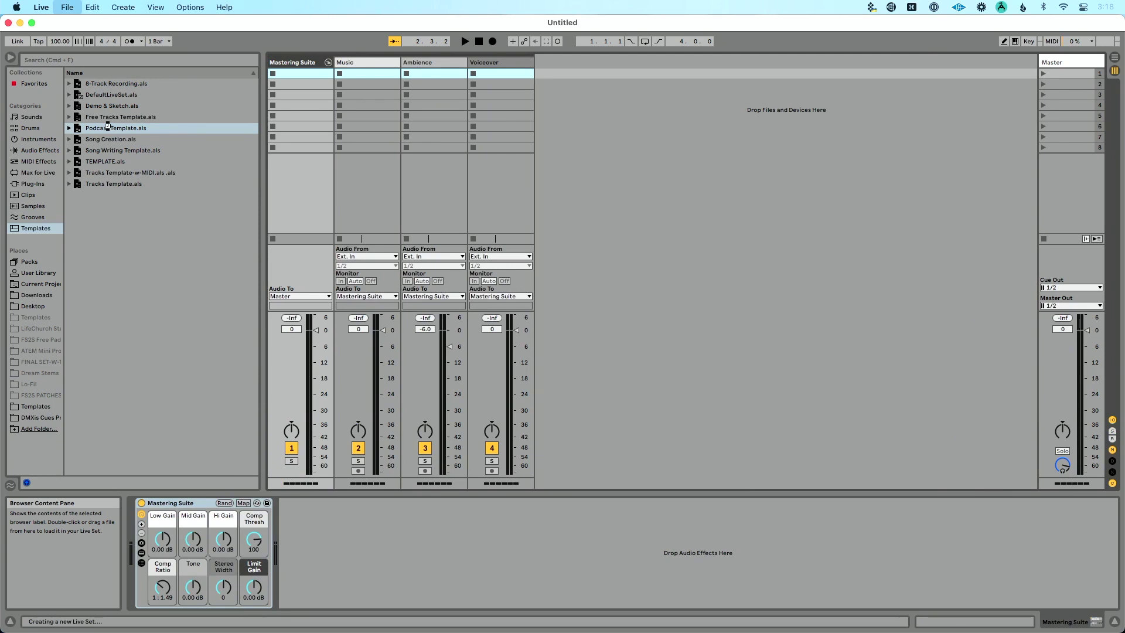